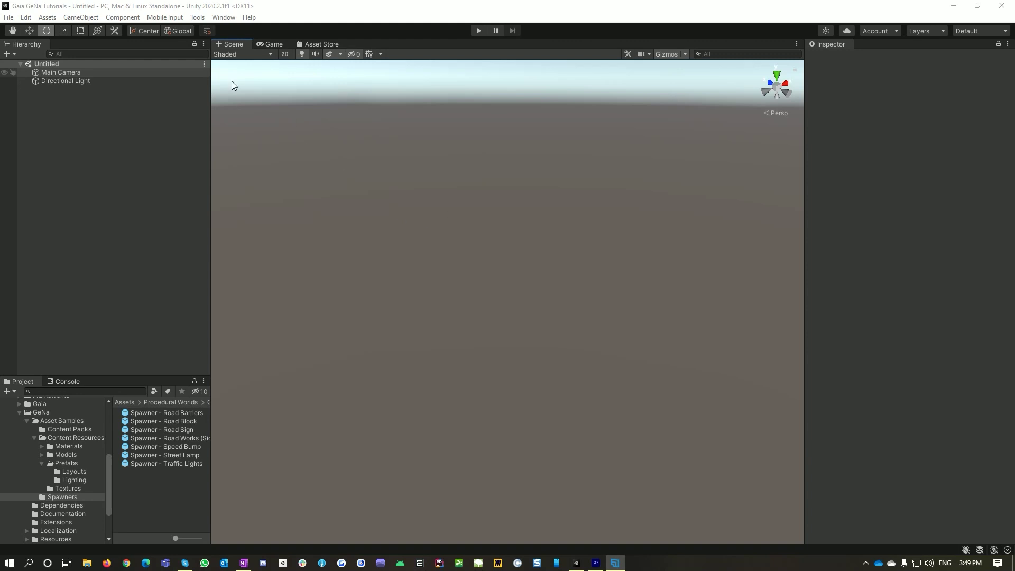
- Open the Gaia Manager and choose the Medium world size for the terrain
left_click(221, 18)
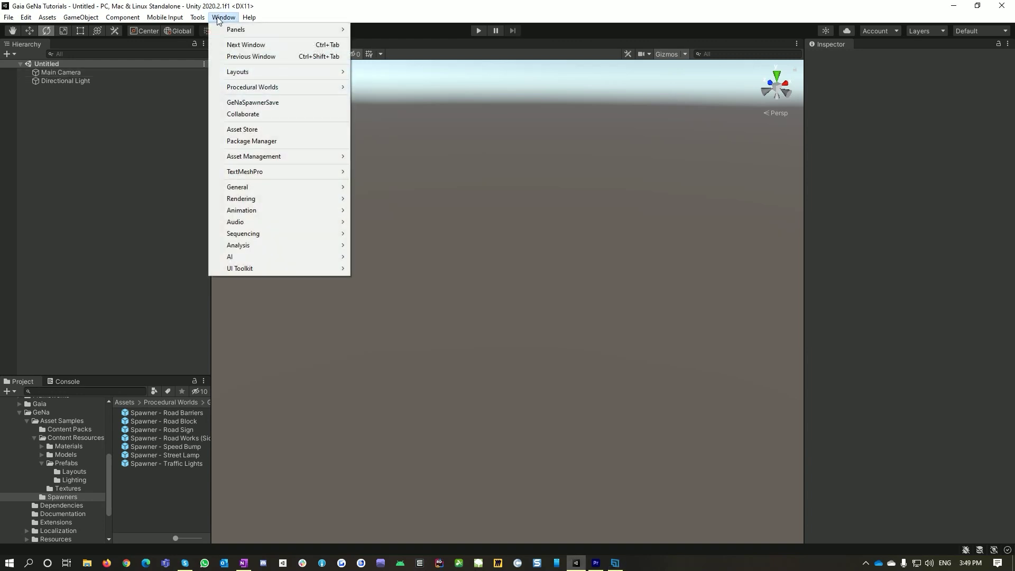
mouse_move(247, 88)
mouse_move(395, 102)
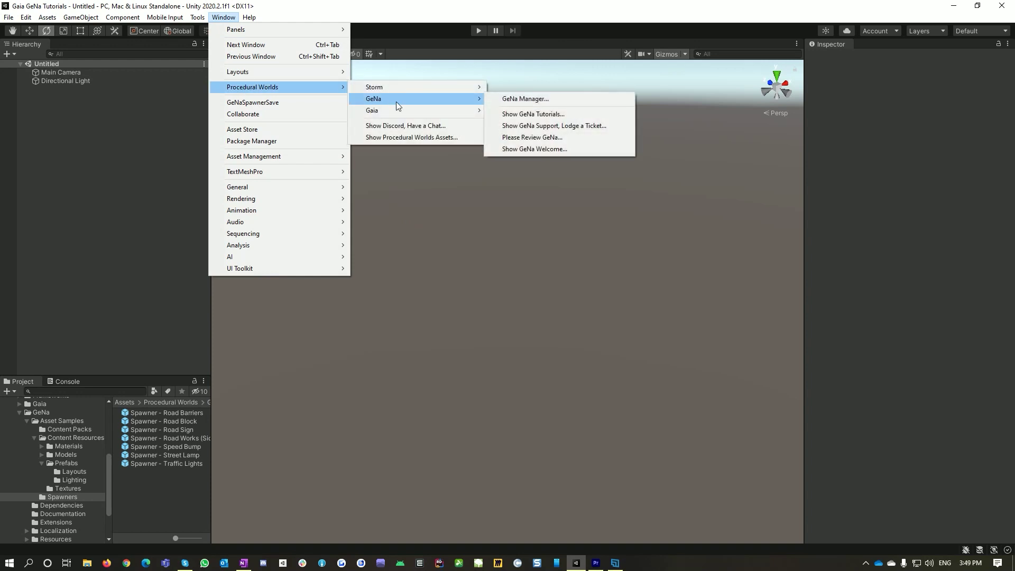
left_click(505, 108)
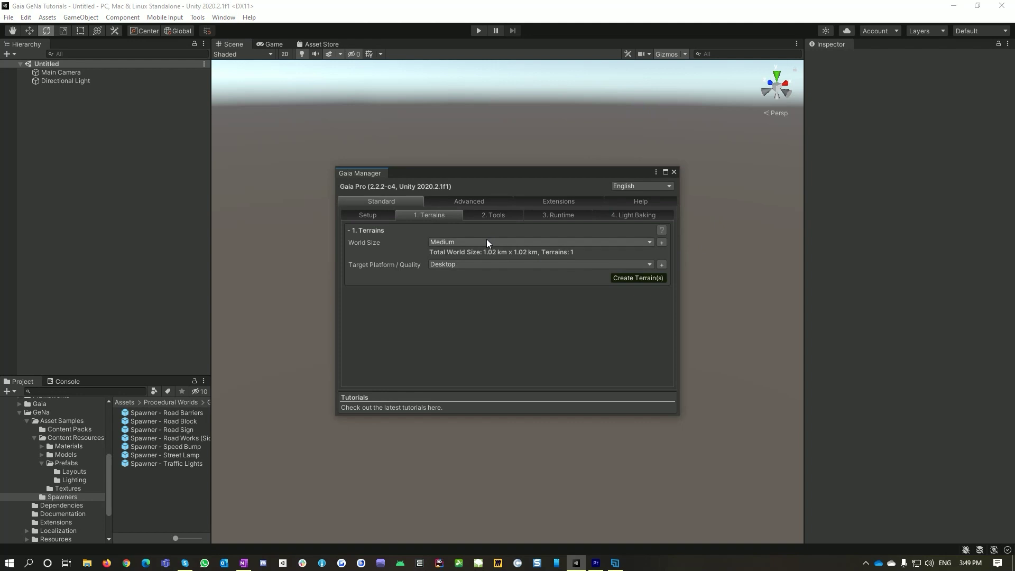
left_click(486, 242)
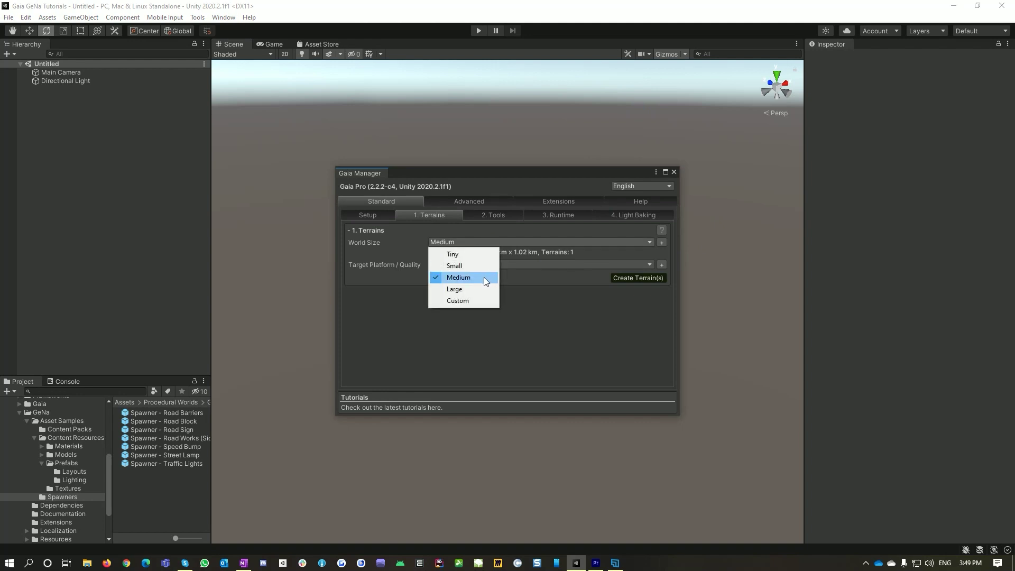
left_click(484, 280)
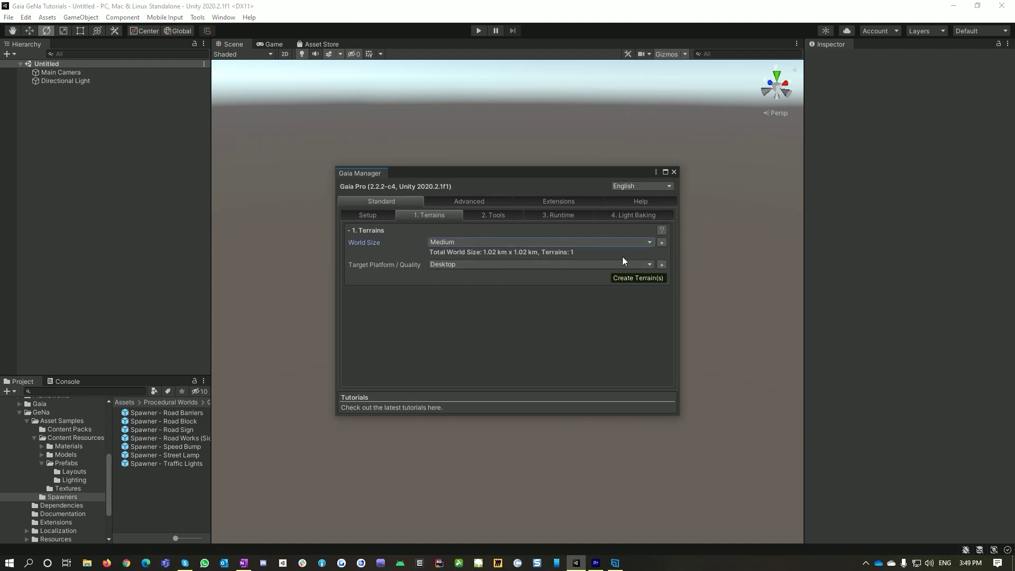
- Set the advanced world settings to 2 X tiles by 2 Z tiles and create the terrains
left_click(662, 242)
key("Tab")
type("2")
key("Tab")
type("2")
key("Tab")
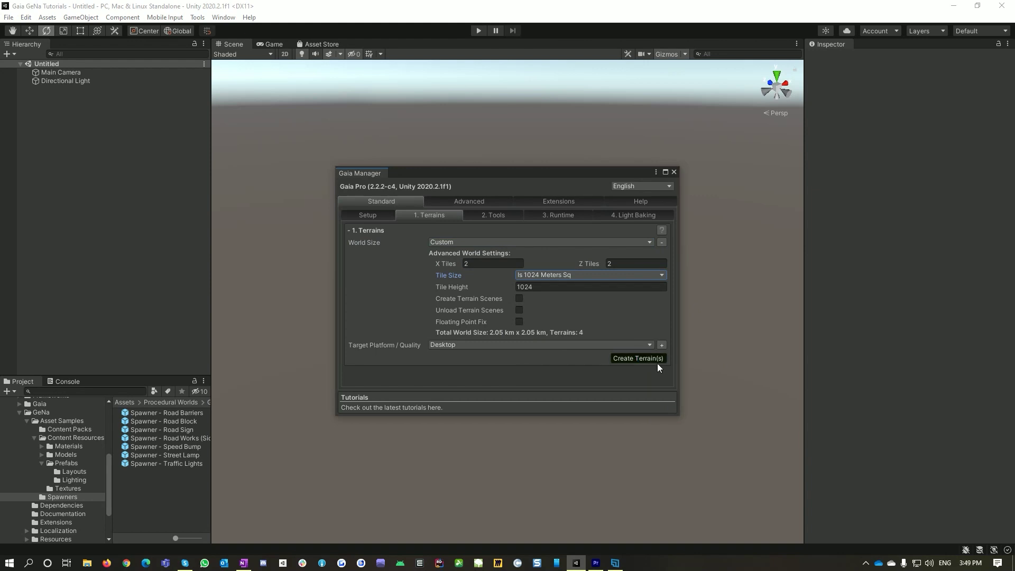
left_click(638, 359)
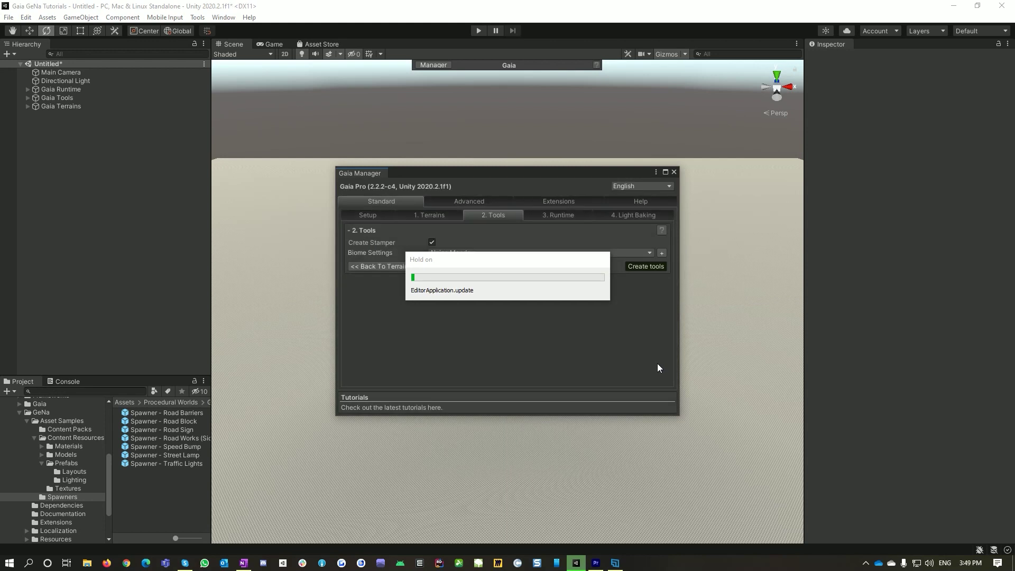
- Create the Gaia tools with the stamper enabled and move the manager window away from the scene
left_click(651, 268)
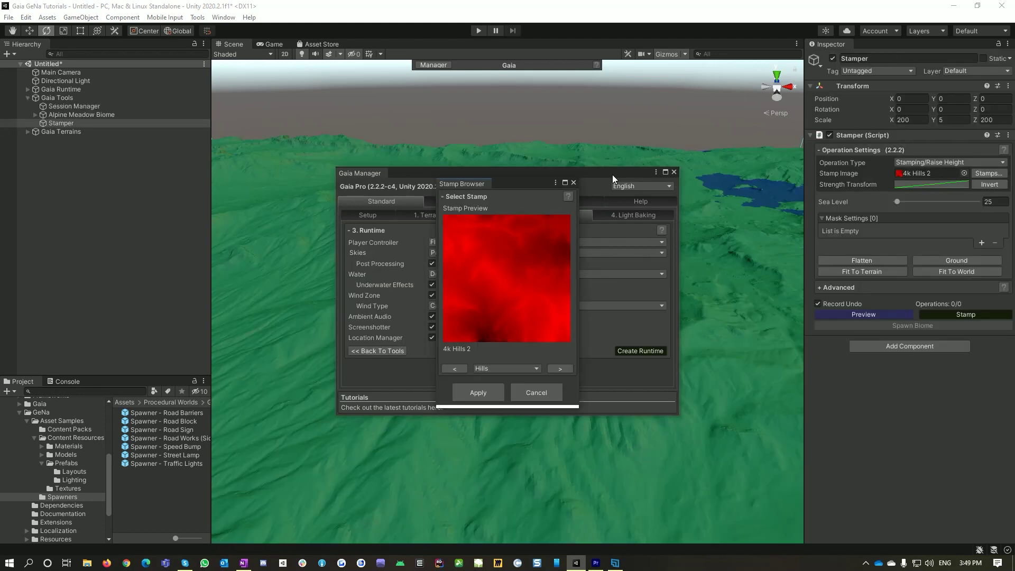
left_click_drag(612, 175, 0, 214)
right_click_drag(720, 330, 719, 334)
key("s")
left_click_drag(719, 334, 724, 358, "alt")
- Apply the 4k Hills 1 image from the Hills stamps to the Stamper
left_click(461, 370)
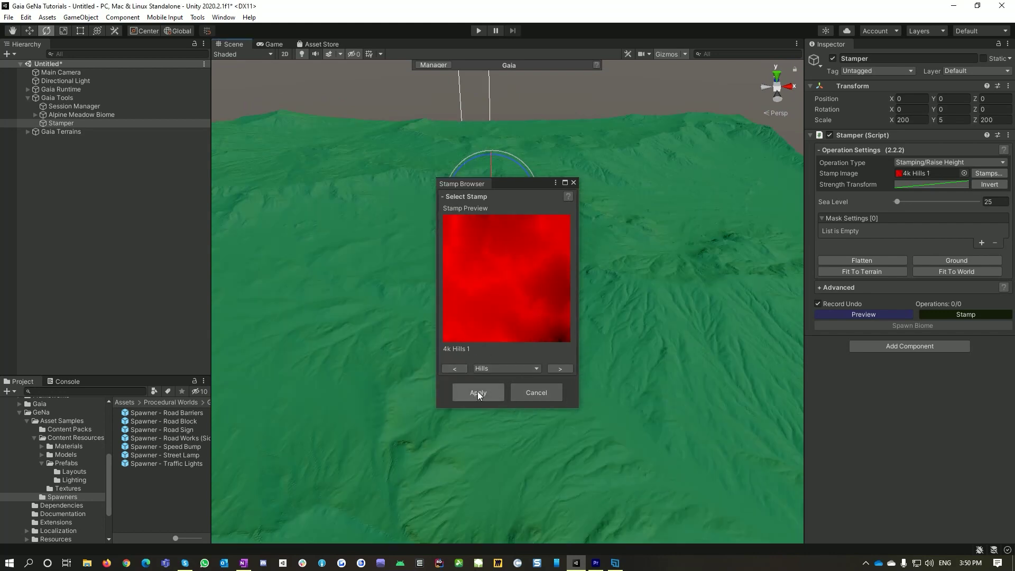
left_click(477, 392)
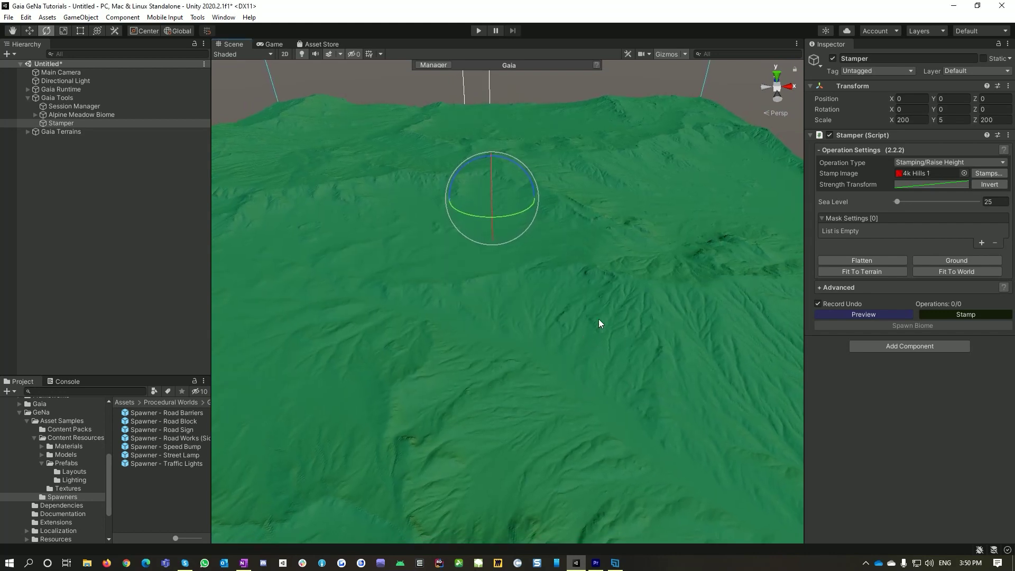
scroll(544, 332, "down", 5)
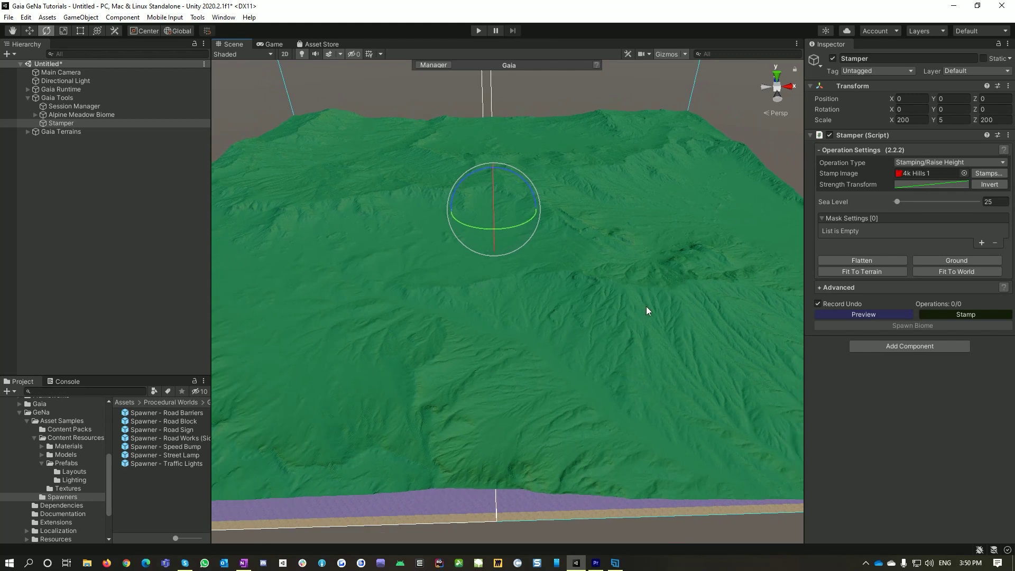
- Add two keys to the Stamper's Strength Transform curve and shift the middle one so the upper part rises more steeply
left_click(939, 182)
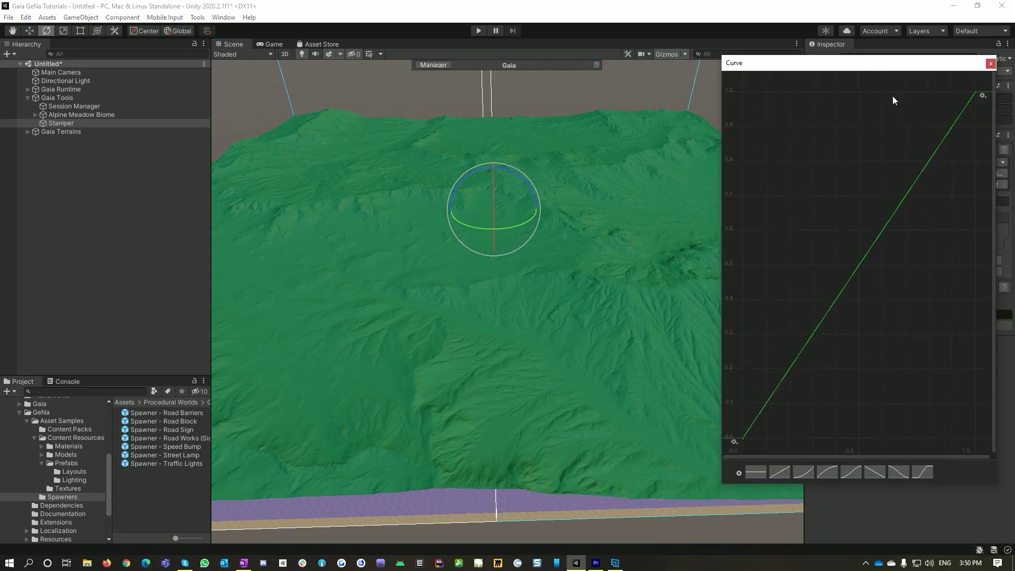
right_click(953, 126)
left_click(964, 137)
right_click(862, 263)
left_click(888, 267)
left_click_drag(863, 261, 911, 260)
left_click_drag(578, 268, 648, 244, "alt")
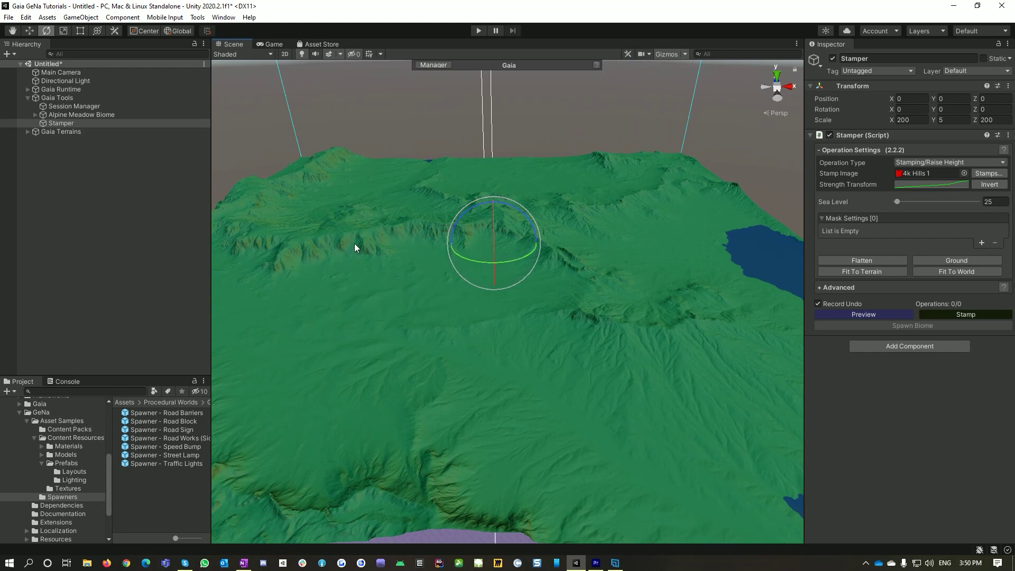
- Fine-tune the two inner keys of the Strength Transform curve, placing the middle one at about 0.717, 0.518
left_click(950, 186)
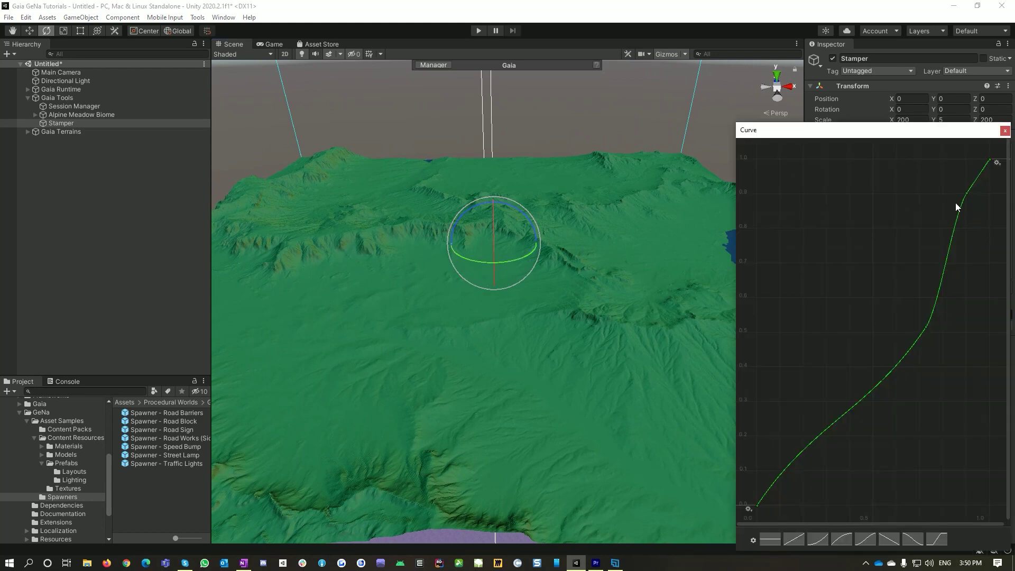
left_click(967, 191)
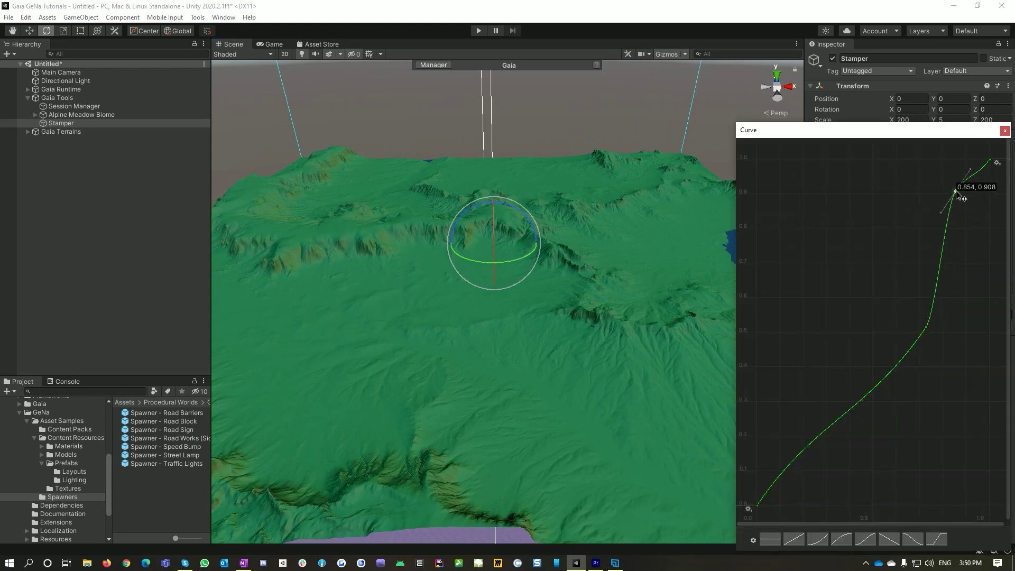
double_click(924, 326)
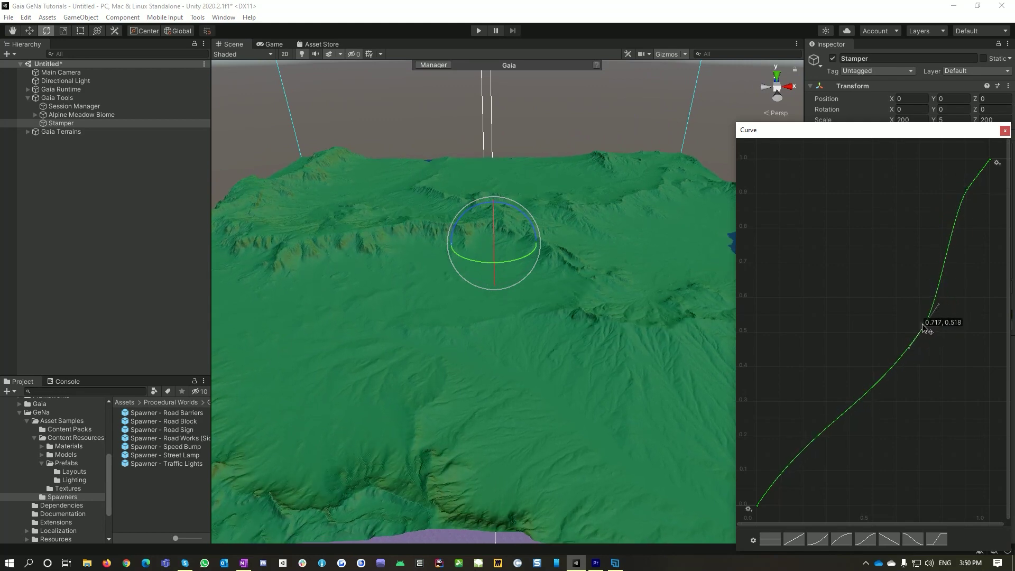
left_click(1004, 130)
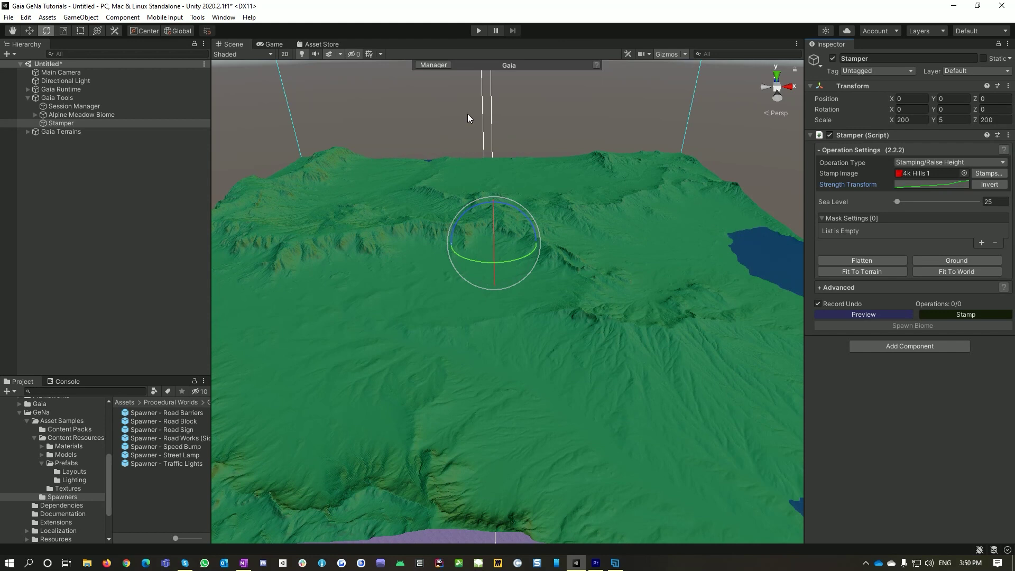
- Raise the Stamper to a Y position of 4 and set its sea level to 35
key("w")
left_click_drag(487, 204, 496, 197)
left_click(985, 202)
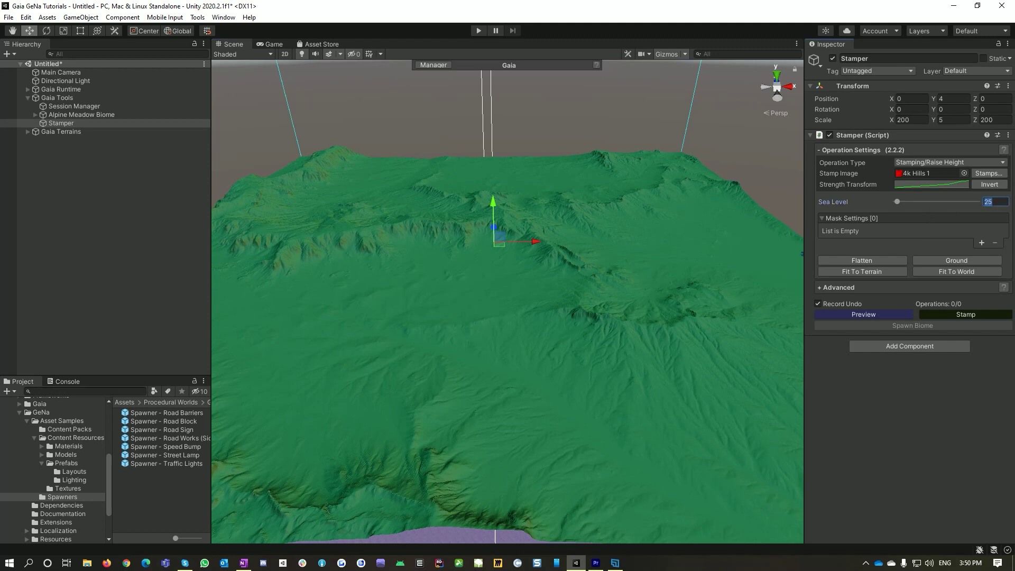
type("40")
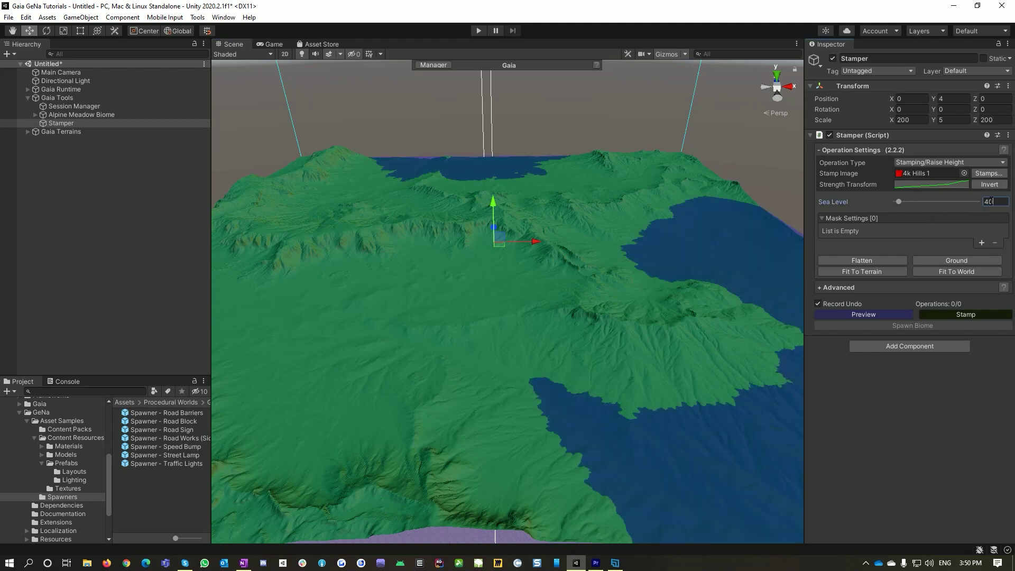
double_click(991, 202)
type("53")
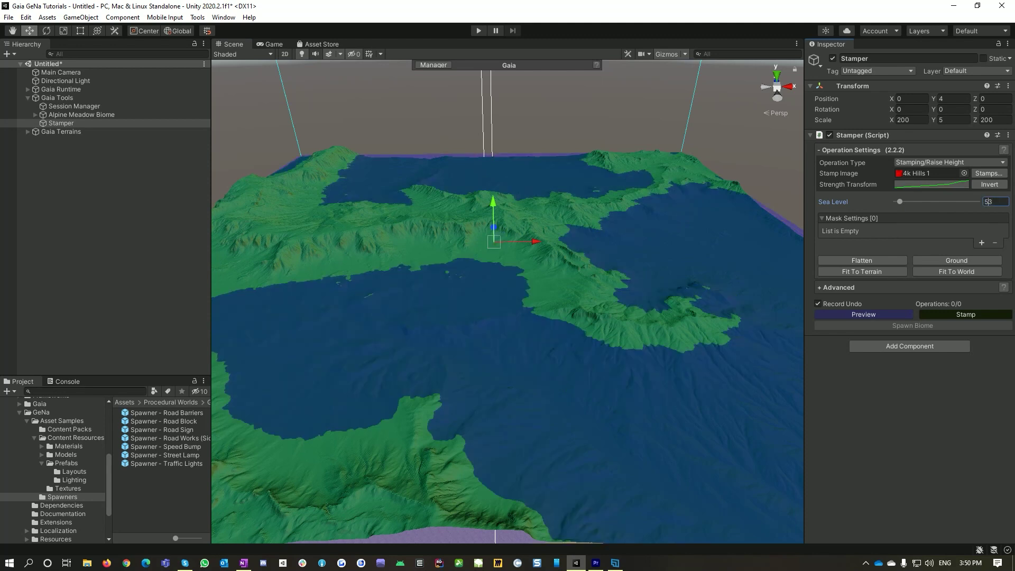
double_click(987, 202)
type("38")
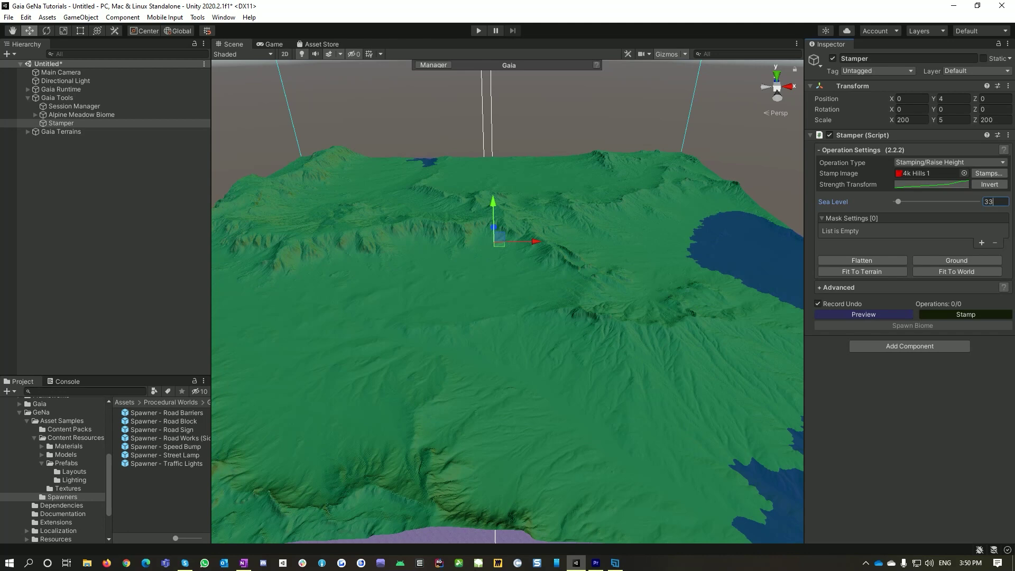
key("BackSpace")
type("5")
- Stamp the previewed hills onto the terrain
right_click_drag(498, 263, 538, 269)
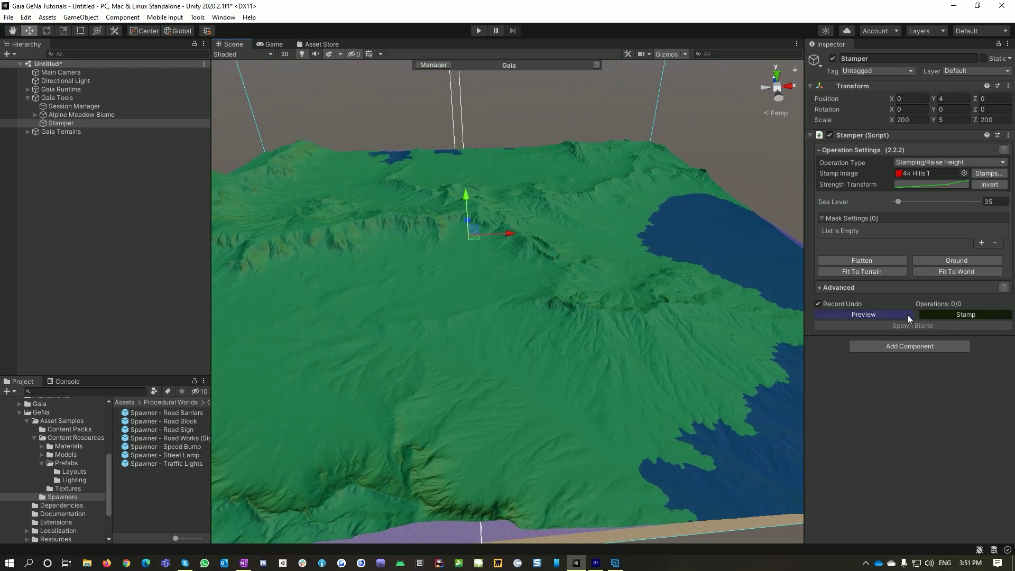
left_click(959, 314)
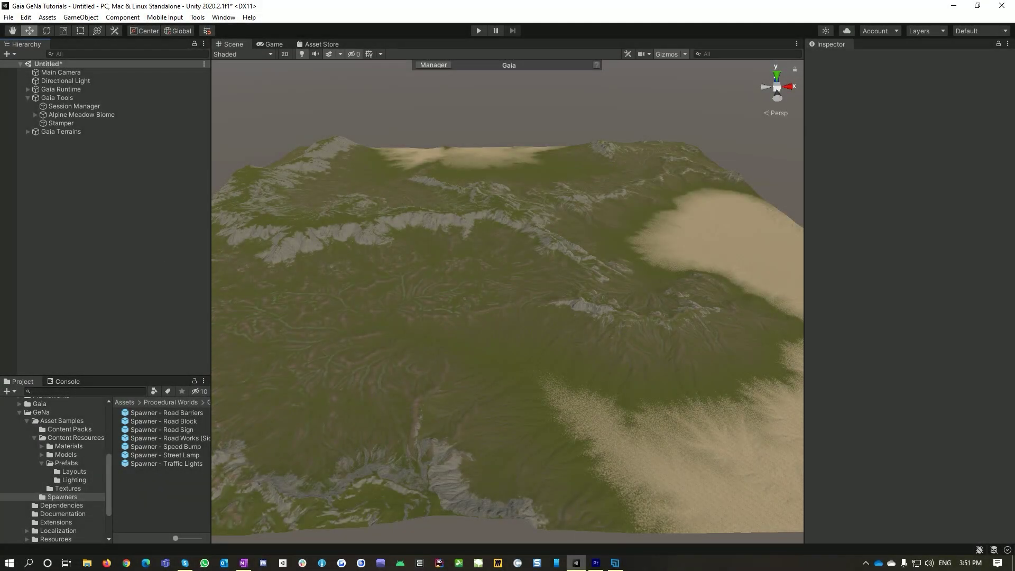
- Create the Gaia runtime with Flying Camera, Procedural Worlds Sky and Deep Blue Ocean water, and close the manager
key("ctrl+g")
left_click_drag(316, 299, 554, 162)
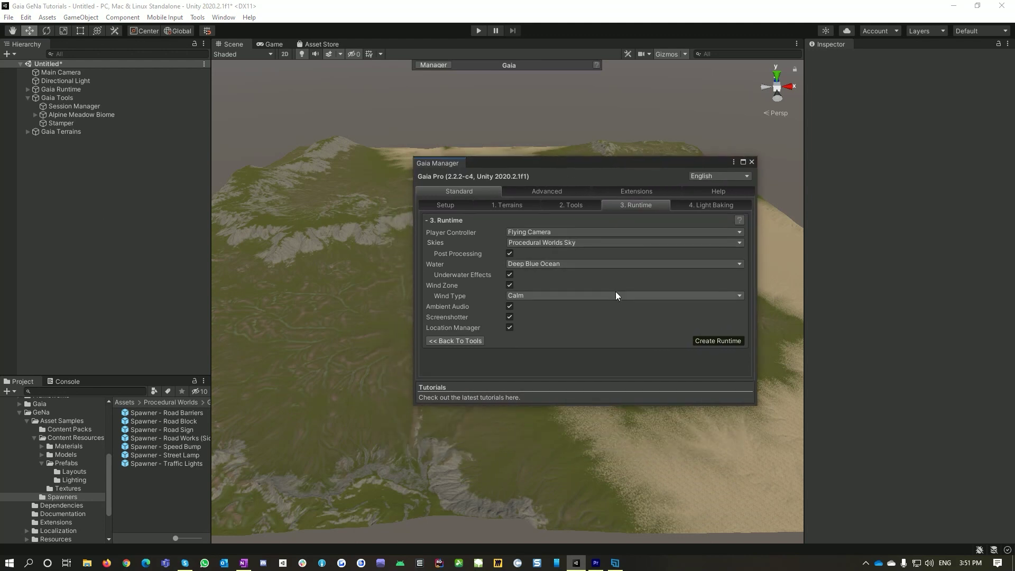
left_click(717, 342)
left_click(548, 372)
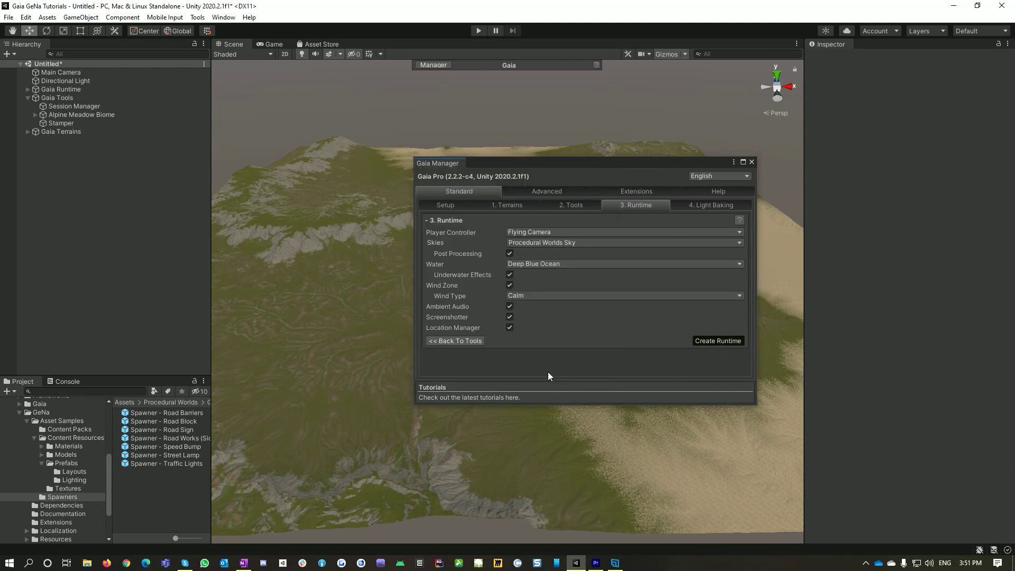
left_click(752, 163)
- Locate the Flooded Ground content pack's spawners and add Spawner - Church 01 to the scene
right_click_drag(470, 296, 487, 256)
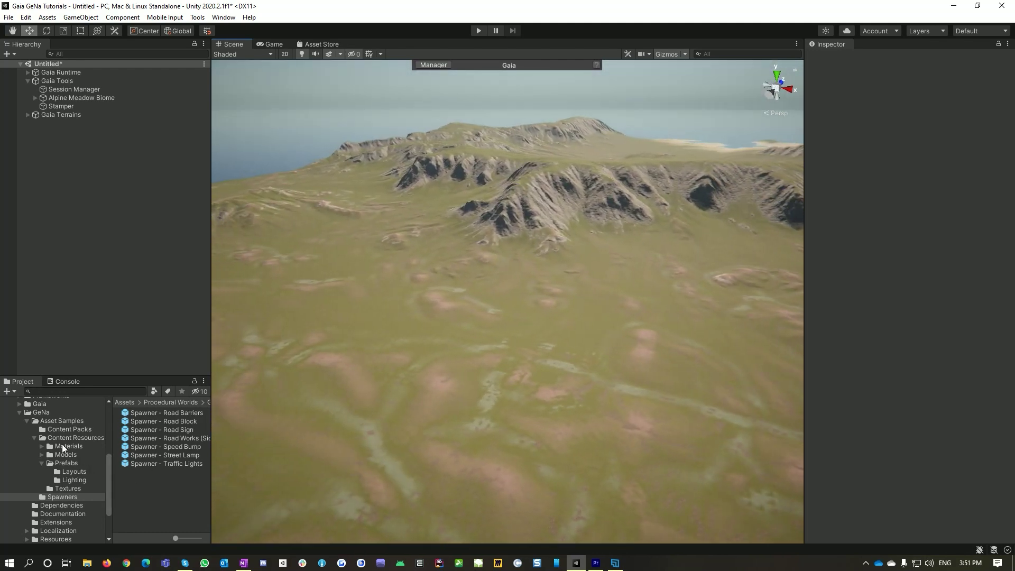
left_click(65, 428)
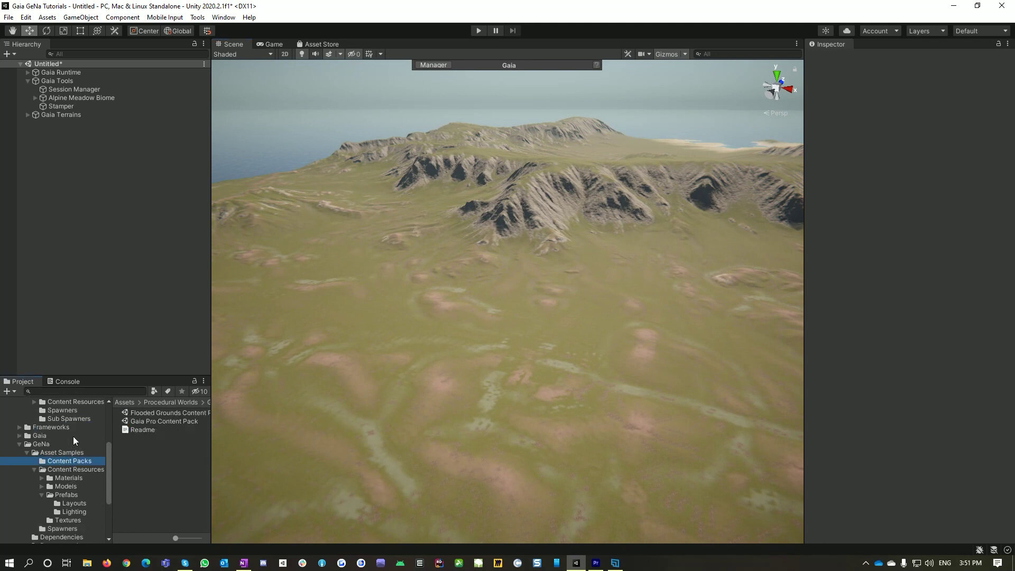
scroll(79, 454, "up", 5)
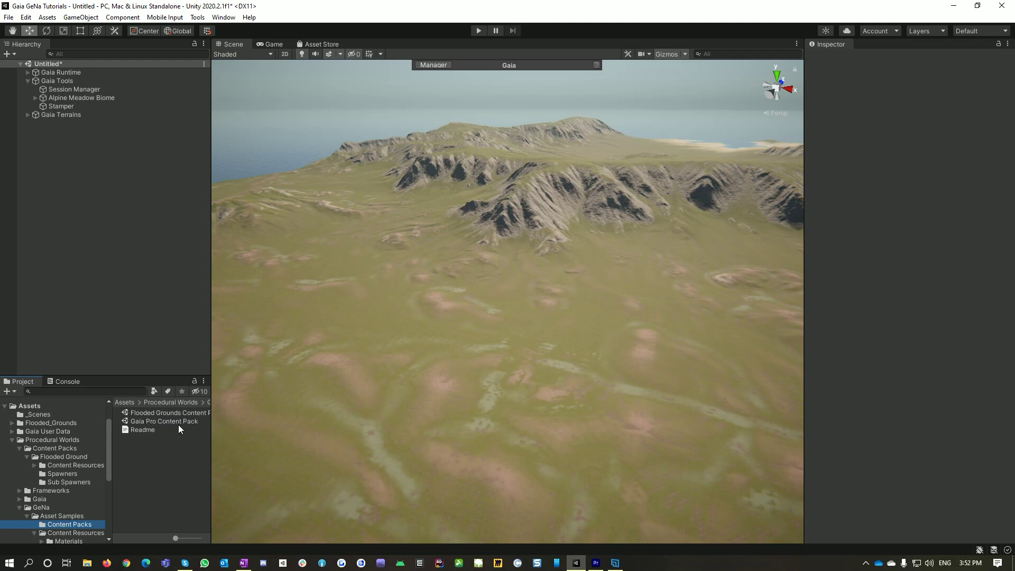
left_click(60, 474)
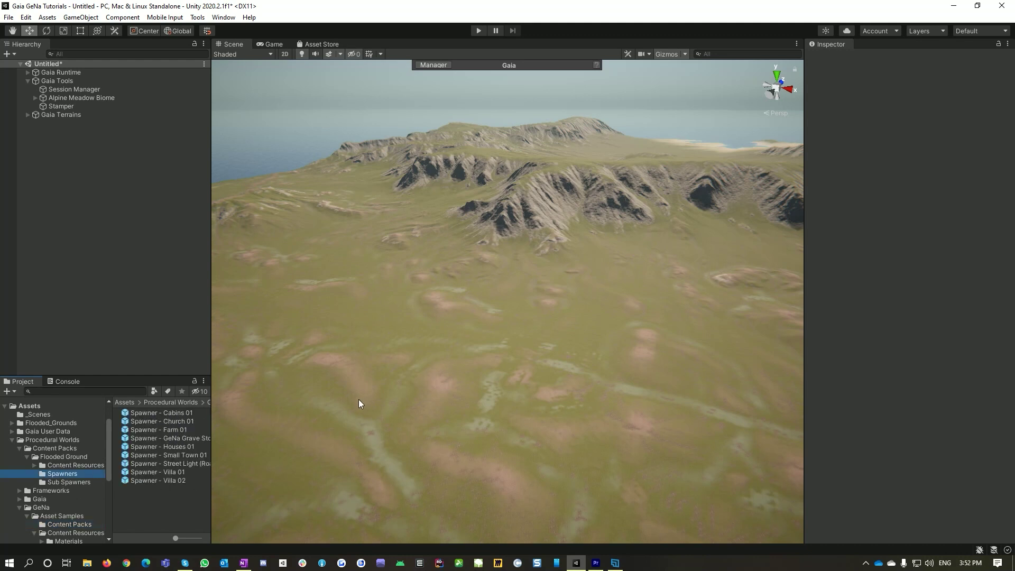
left_click_drag(176, 421, 380, 310)
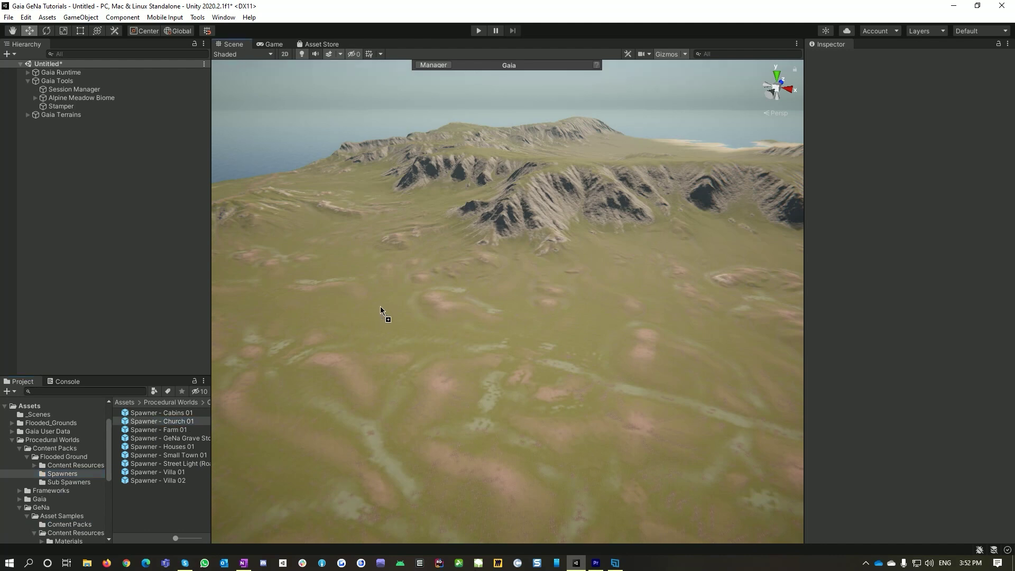
- Spawn the church on the grassy plain in front of the rocky ridge
left_click_drag(369, 273, 370, 275)
mouse_move(361, 286)
right_mouse_down()
mouse_move(317, 287)
mouse_move(378, 296)
right_mouse_up()
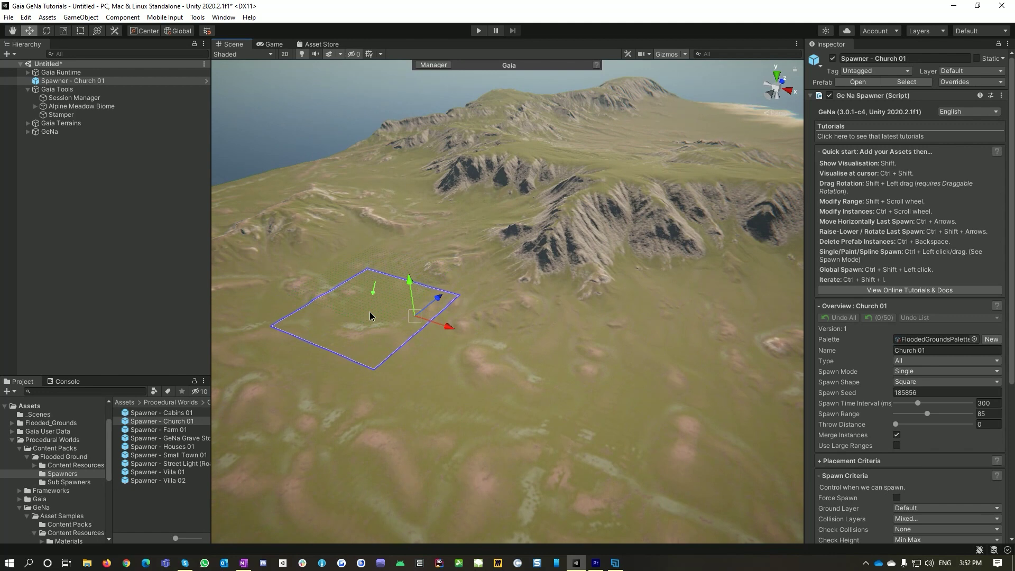
left_click(375, 284, "ctrl")
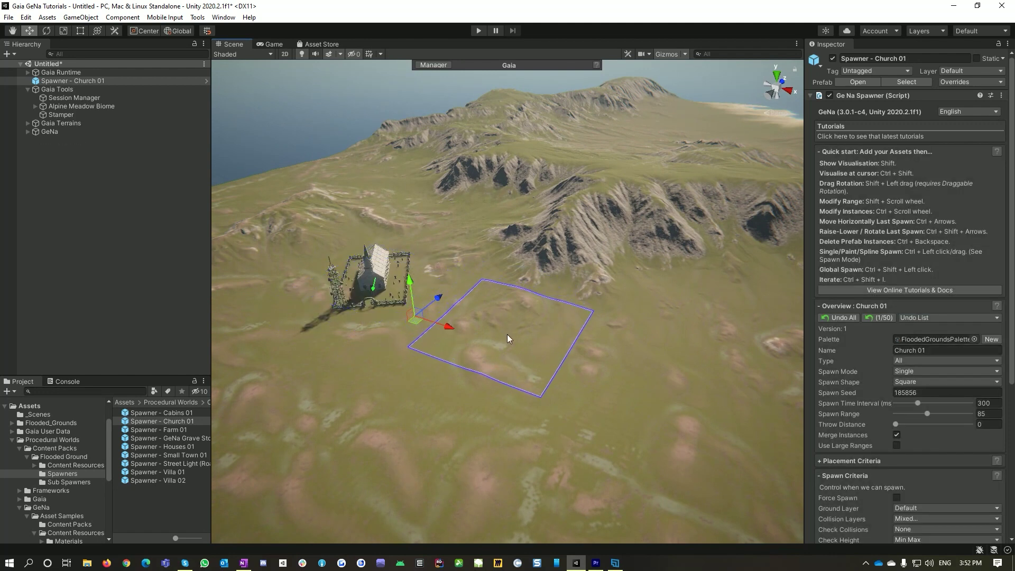
- Add Spawner - Small Town 01 to the scene on the open plain away from the church
right_click_drag(534, 380, 498, 385)
left_click_drag(498, 384, 469, 303, "alt")
key("q")
key("w")
mouse_move(469, 304)
right_mouse_down()
mouse_move(469, 267)
mouse_move(472, 287)
right_mouse_up()
left_click_drag(472, 287, 501, 356, "alt")
key("s")
right_click_drag(500, 355, 610, 369)
left_click(160, 449)
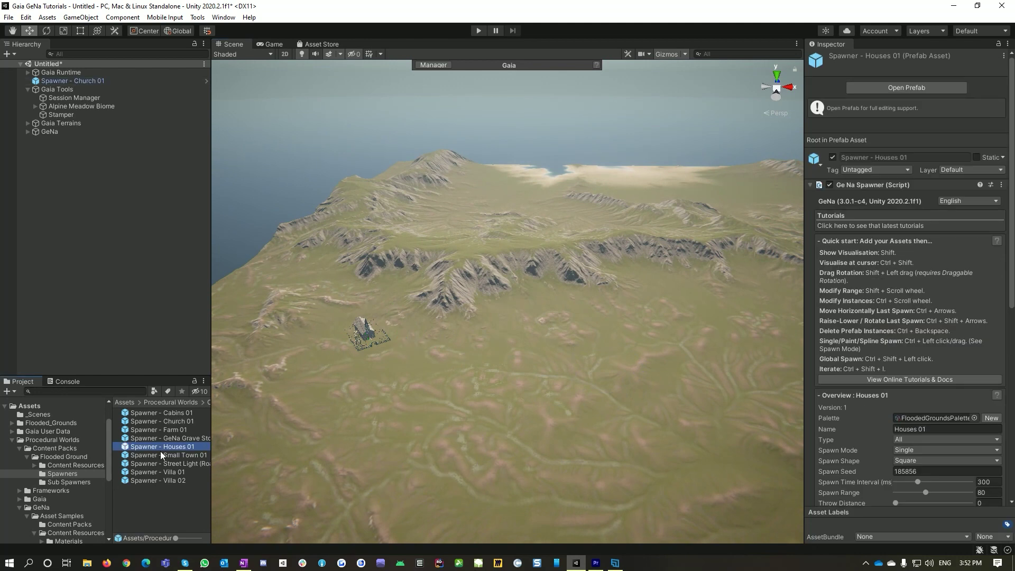
left_click(160, 455)
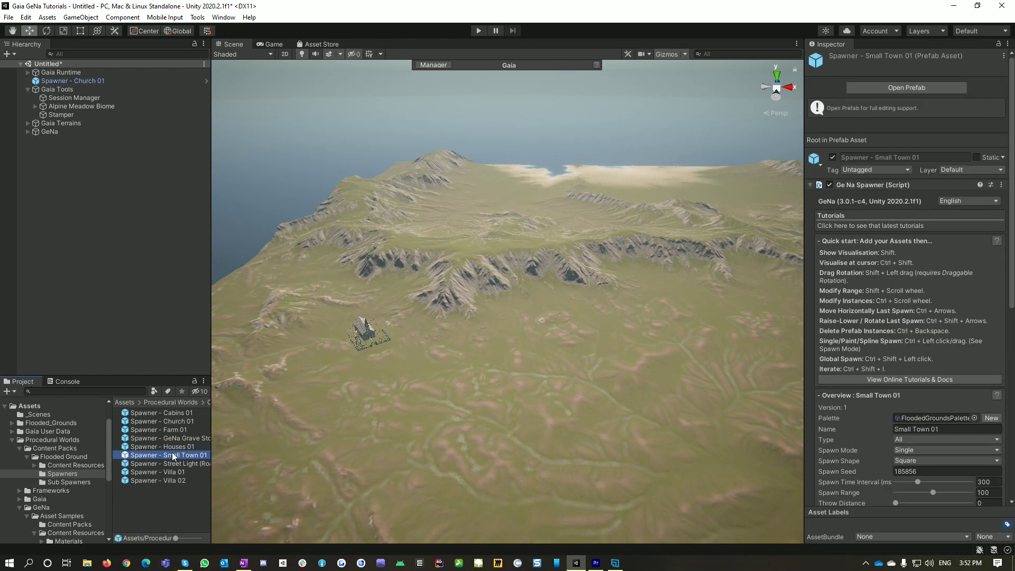
left_click_drag(158, 456, 607, 329)
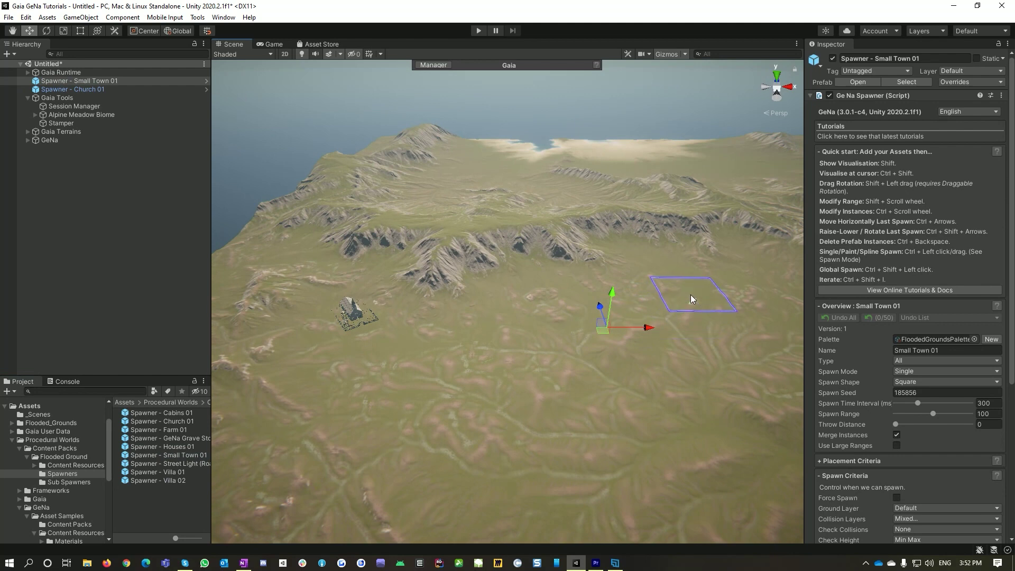
- Spawn two small towns close to each other on the open plain in front of the rocky ridge
left_click(692, 300, "ctrl")
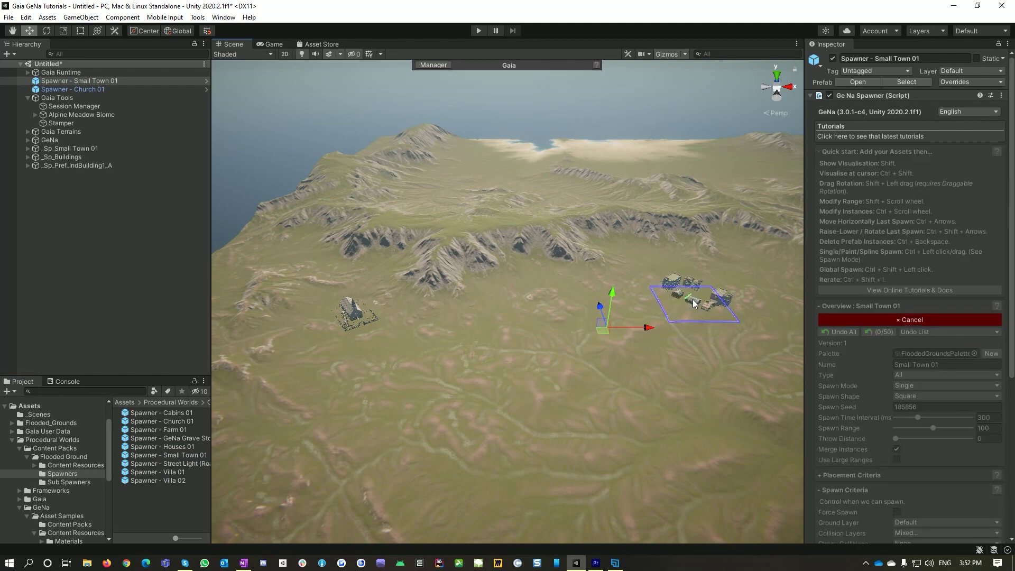
right_click_drag(636, 387, 679, 390)
left_click_drag(679, 391, 717, 374, "alt")
key("w")
mouse_move(718, 374)
right_mouse_down()
mouse_move(738, 363)
mouse_move(718, 377)
right_mouse_up()
left_click_drag(718, 377, 726, 372, "alt")
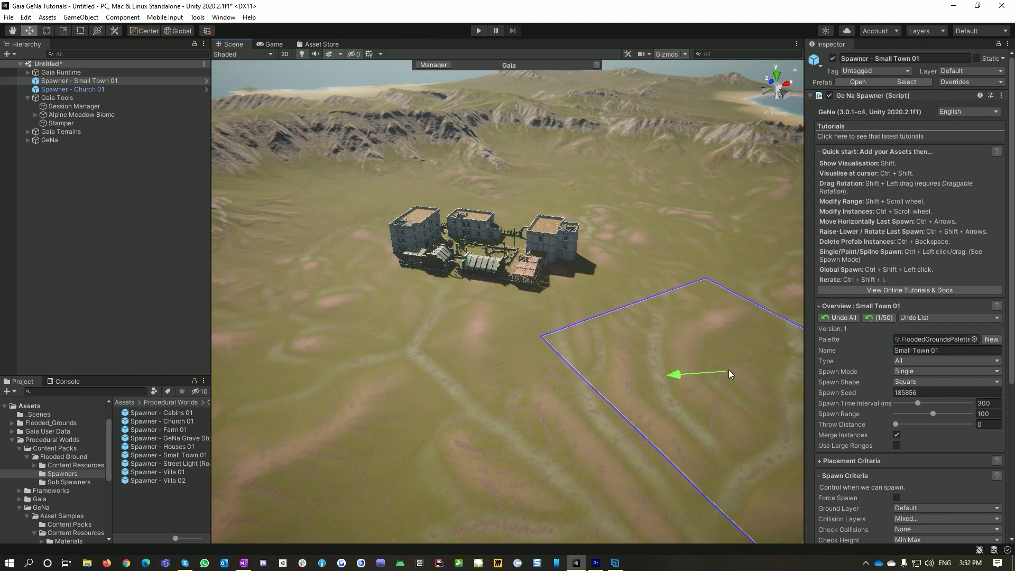
left_click(728, 371, "ctrl")
- Add Spawner - Villa 01 to the scene and spawn the villa on the plain between the first church and the small towns
right_click_drag(563, 385, 459, 369)
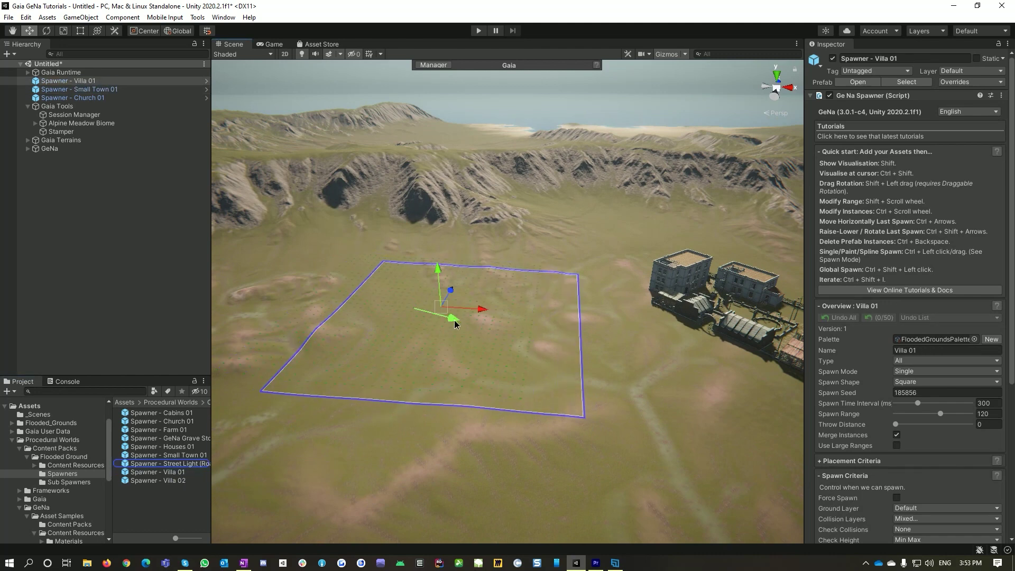
left_click(426, 312, "ctrl")
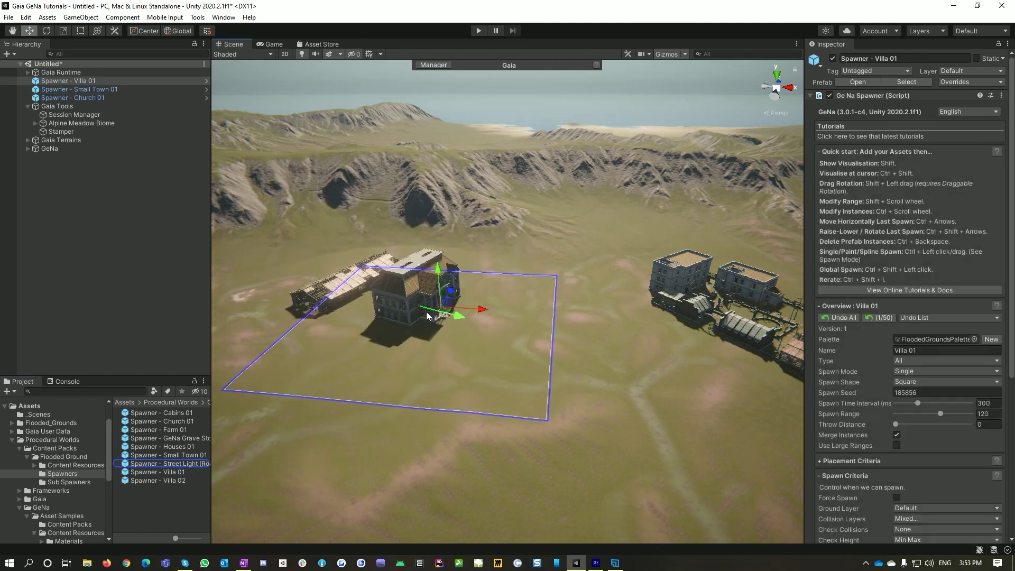
- Reuse the scene's Church 01 spawner to spawn a second church on the plain in front of the villa
right_click_drag(572, 366, 555, 389)
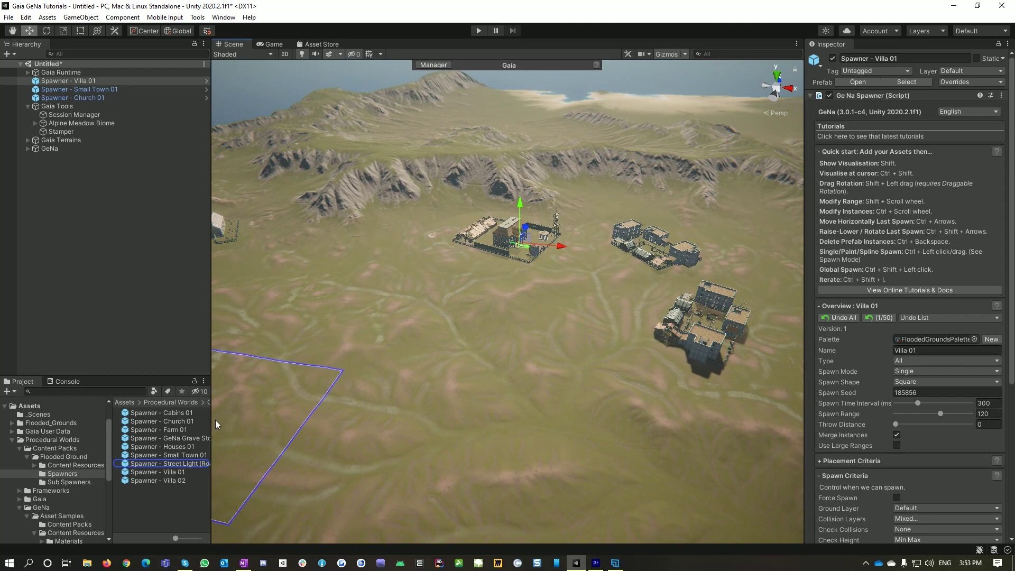
left_click(162, 421)
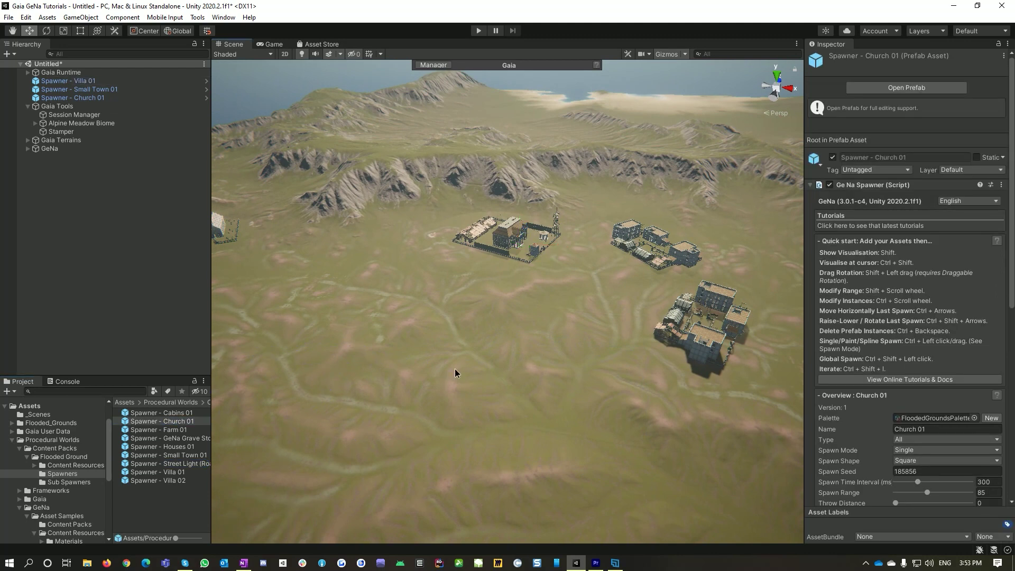
left_click(454, 369, "ctrl")
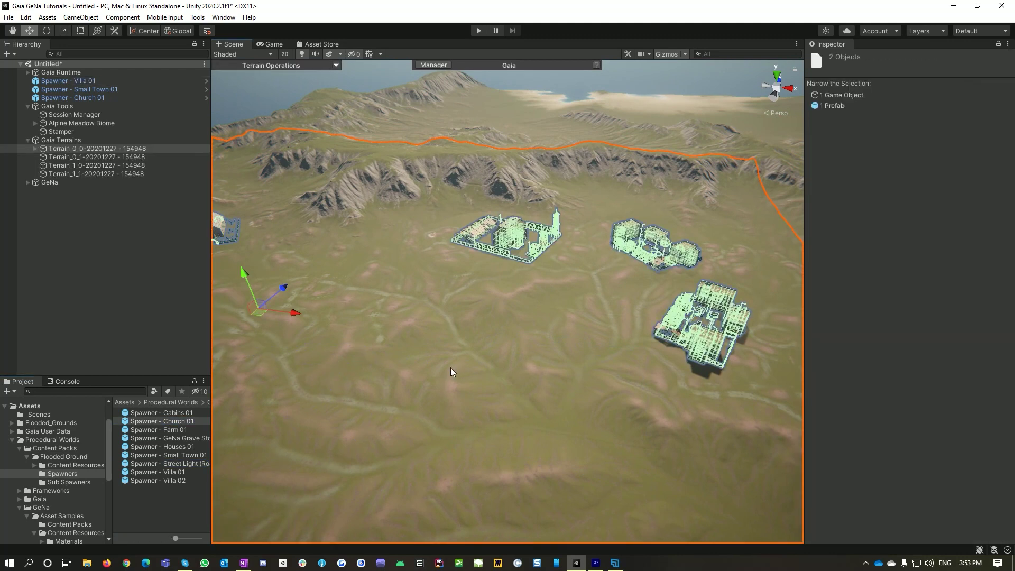
left_click(60, 99)
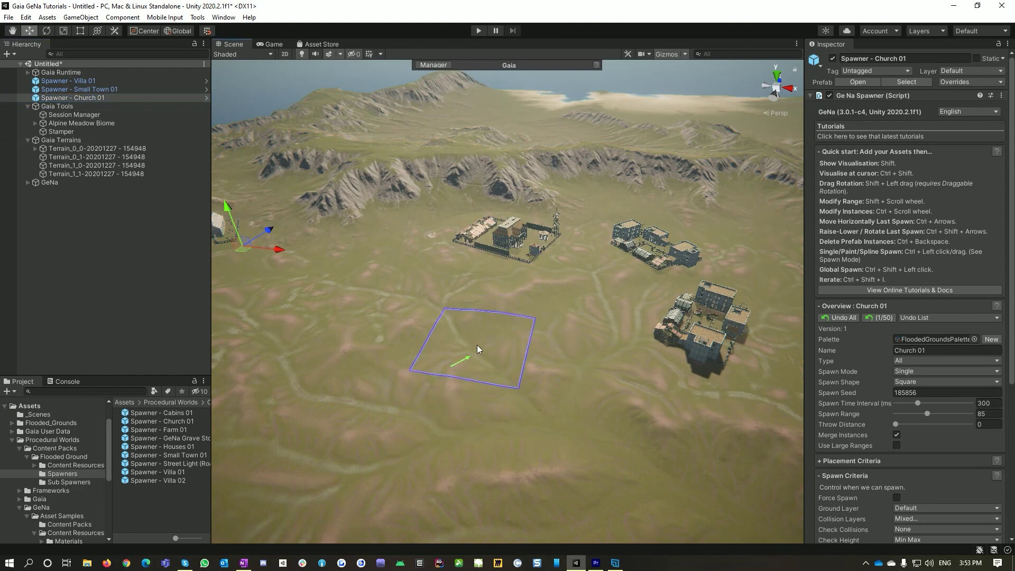
key("w")
right_click_drag(631, 360, 594, 356)
- Add Spawner - Cabins 01 to the scene and spawn cabins at two places on the terrain
left_click_drag(161, 413, 479, 311)
left_click(409, 290, "ctrl")
right_click_drag(409, 290, 535, 333)
left_click(551, 347, "ctrl")
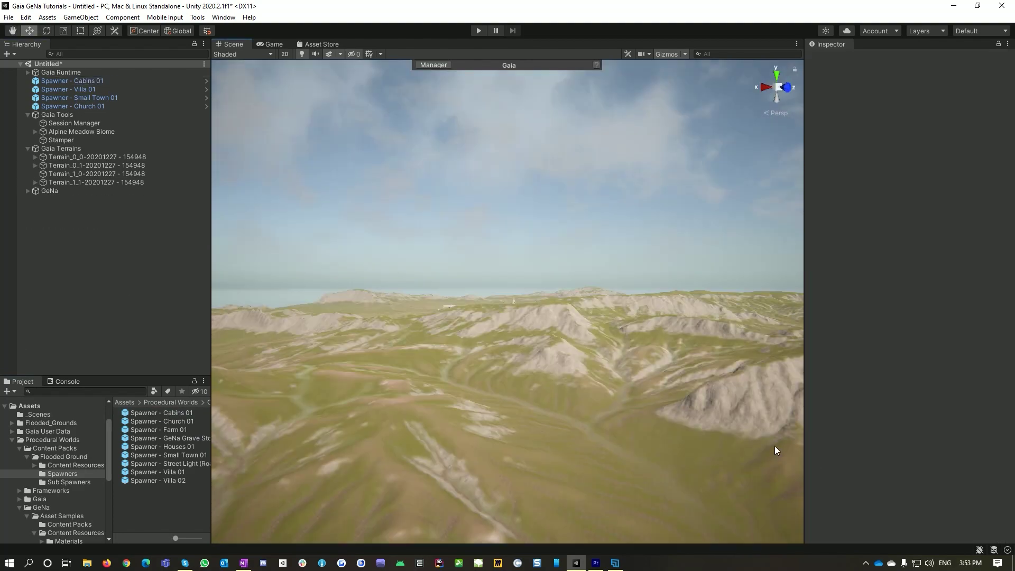
- Add a GeNa road spline and lay its first segment in front of the church's entrance gate
right_click_drag(775, 446, 930, 497)
right_click(61, 237)
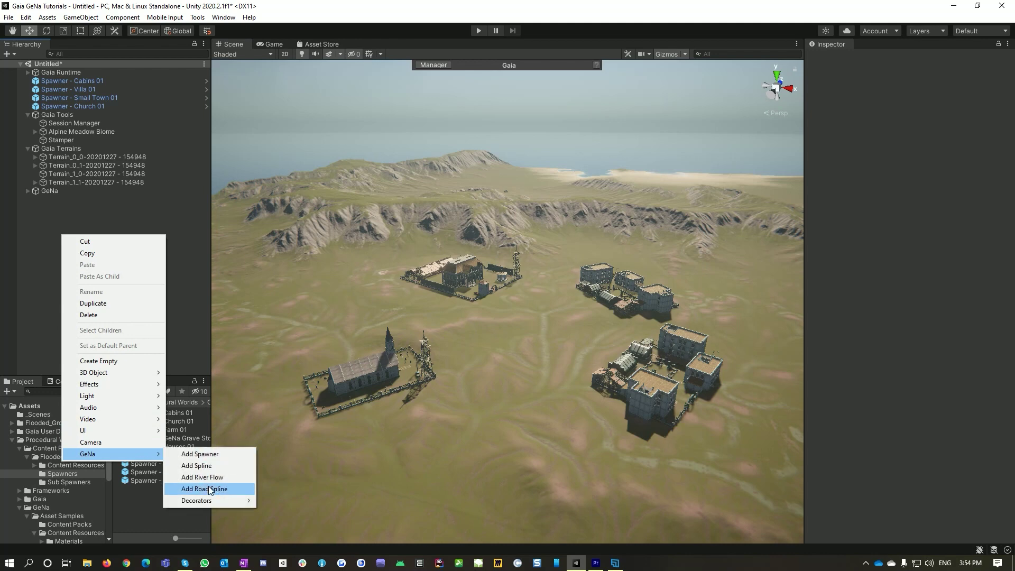
left_click(210, 489)
right_click_drag(534, 443, 512, 360)
key("w")
left_click(502, 315, "ctrl")
left_click(646, 309, "ctrl")
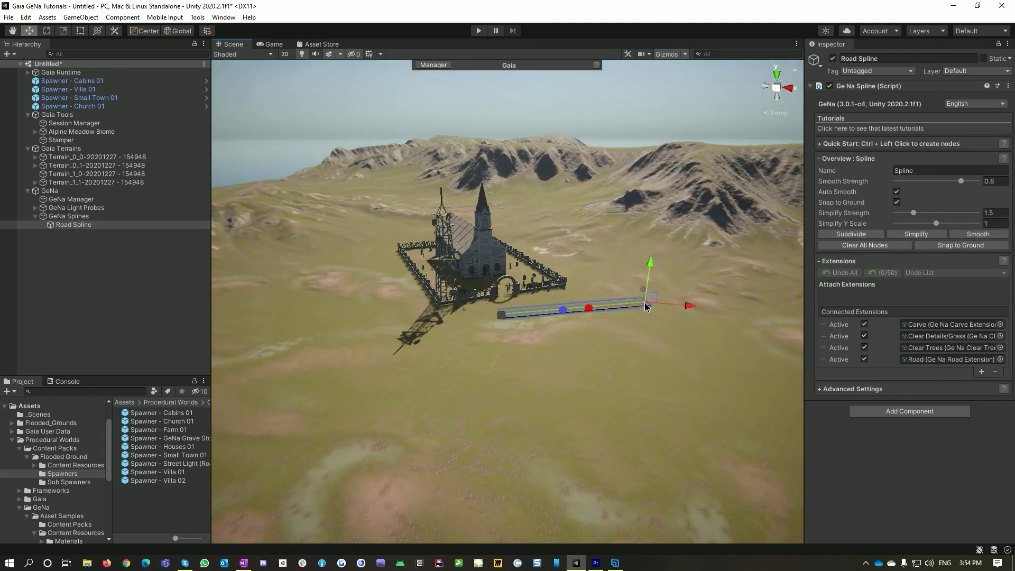
- Extend the road with further nodes from the church along the foot of the rocky ridge, curving toward the villa compound
middle_click_drag(683, 351, 465, 293)
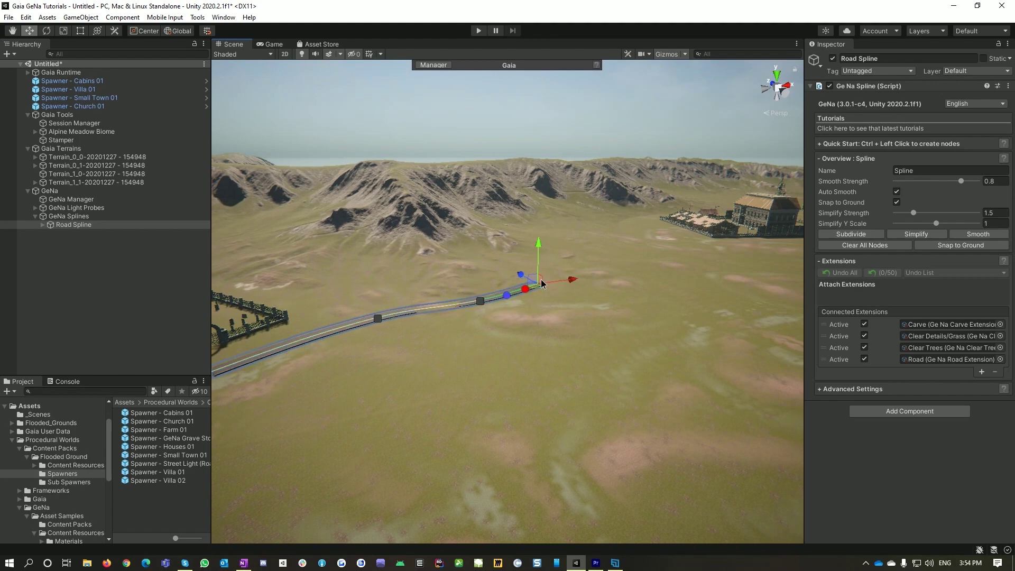
right_click_drag(590, 339, 474, 420)
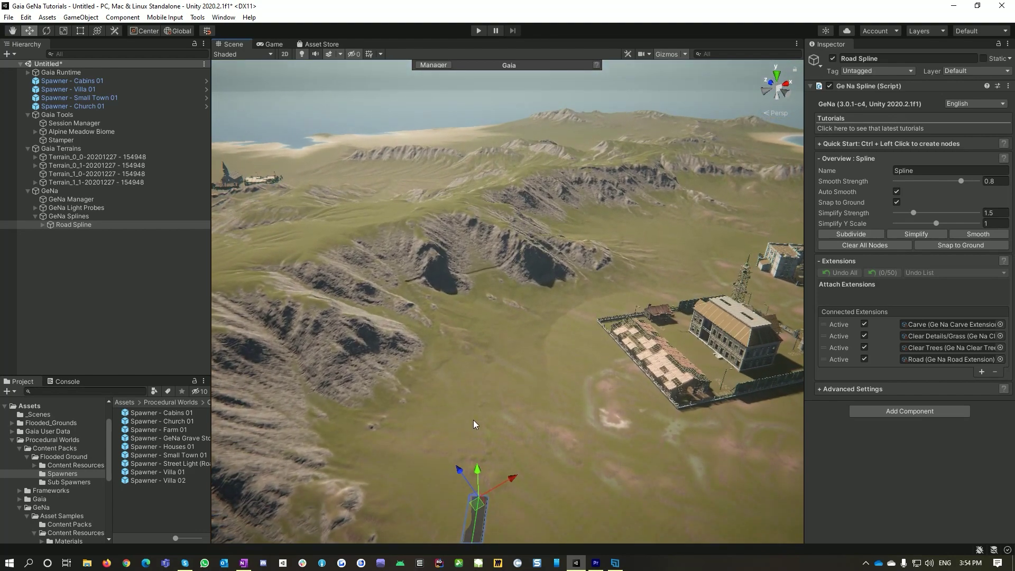
left_click(497, 421, "ctrl")
left_click(519, 359, "ctrl")
left_click(553, 323, "ctrl")
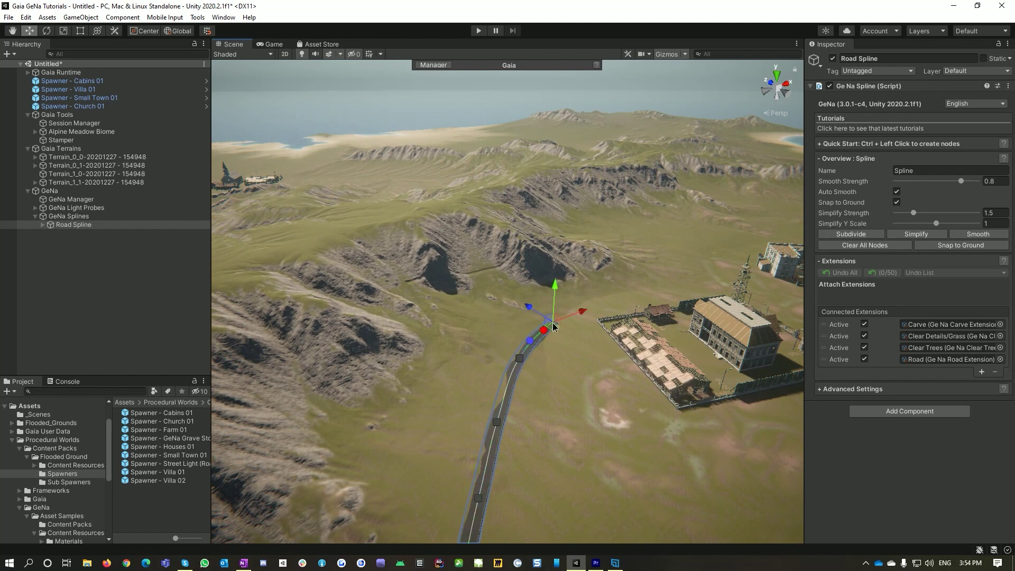